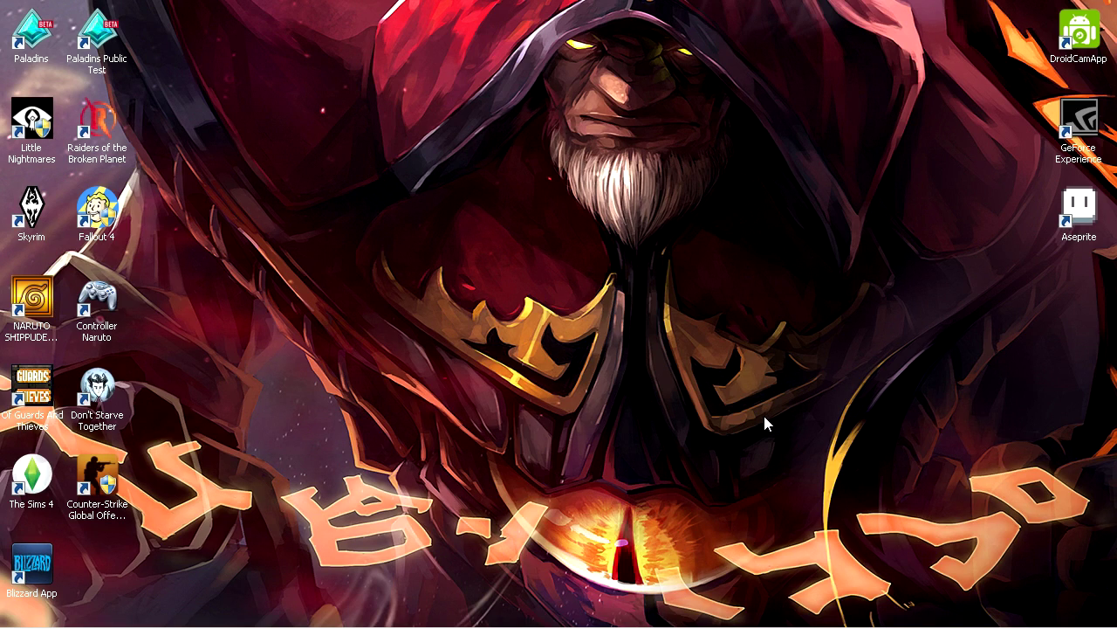
# - From Recording devices, open the Realtek High Definition Audio microphone's properties on the Listen page
pyautogui.moveTo(1051, 623)
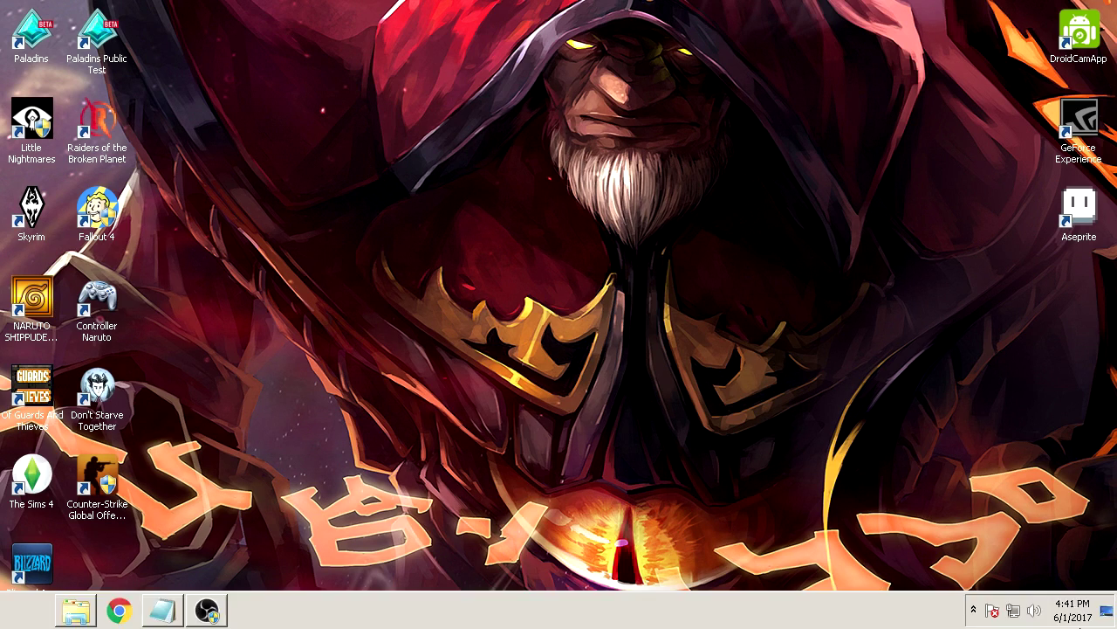
pyautogui.rightClick(1036, 614)
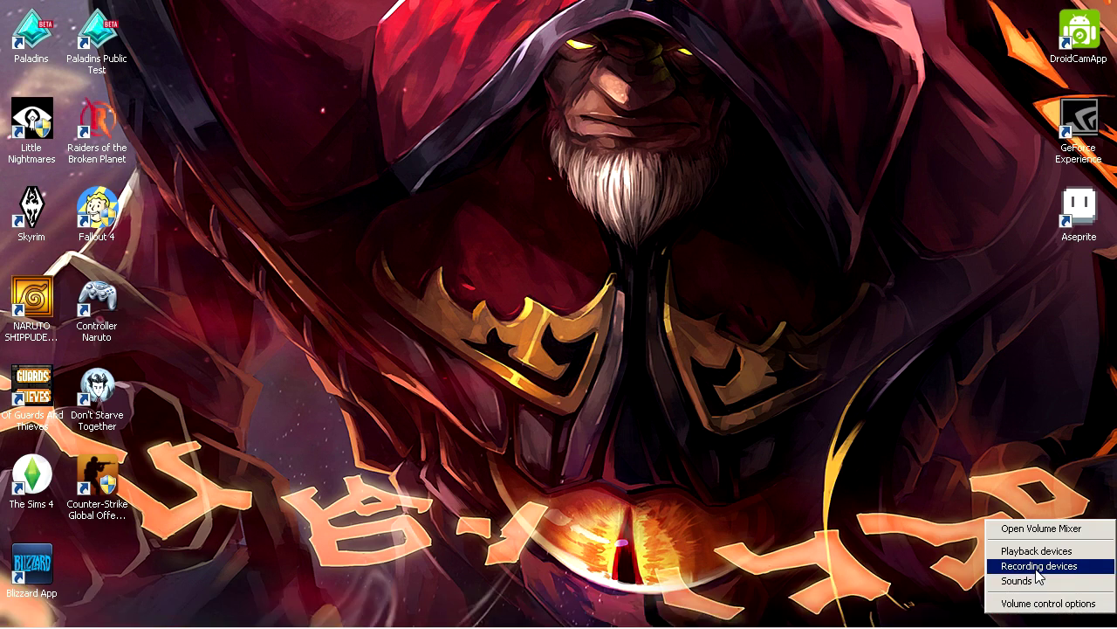
pyautogui.click(1039, 567)
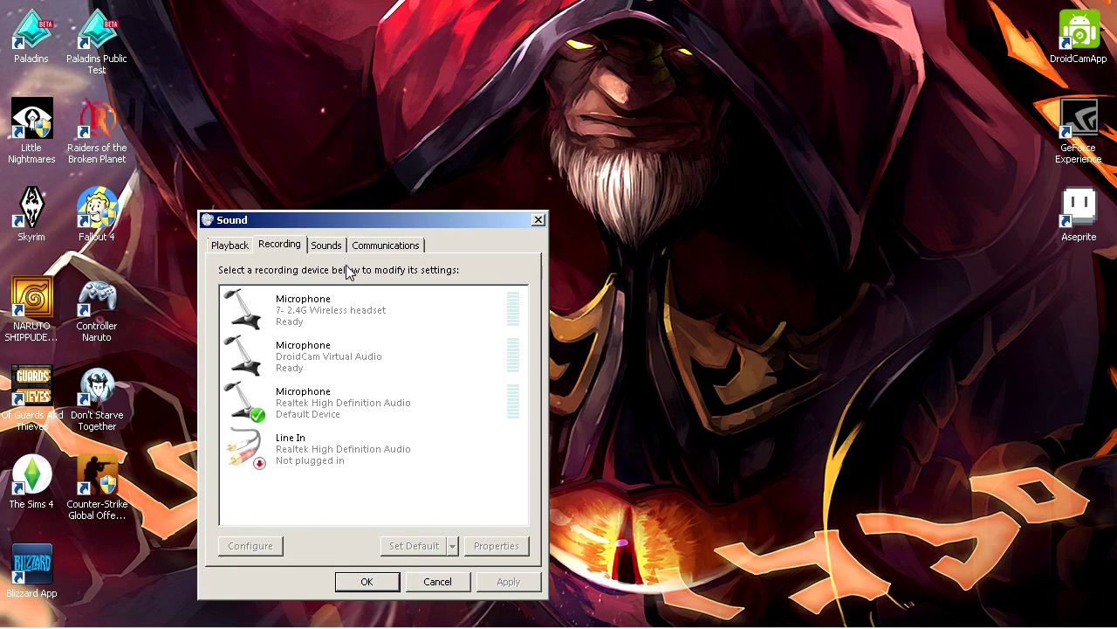
pyautogui.click(313, 412)
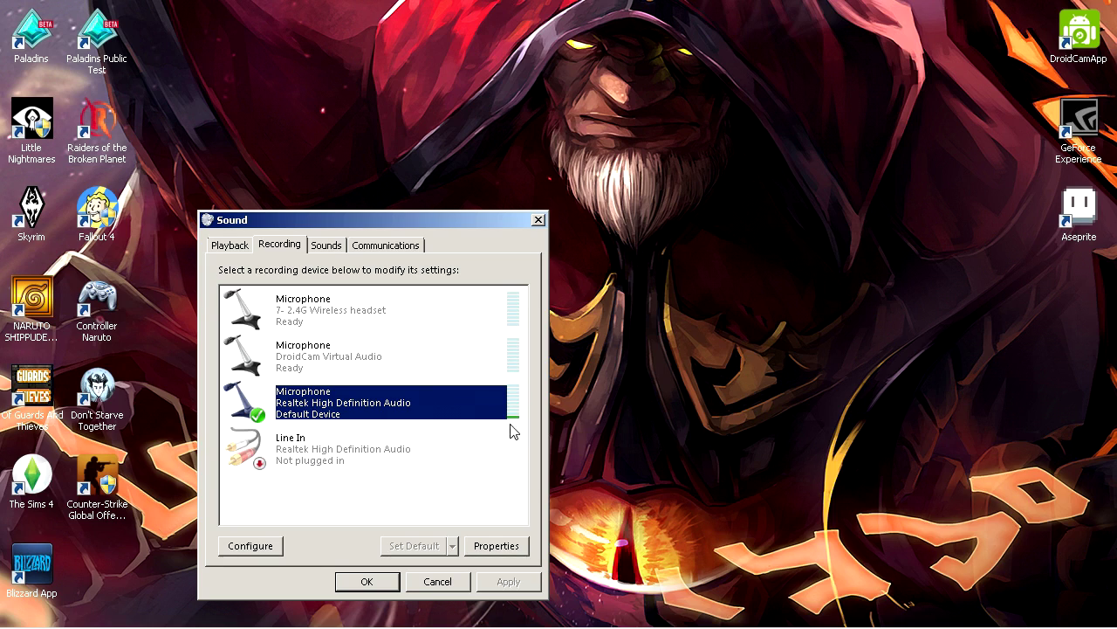
pyautogui.click(499, 549)
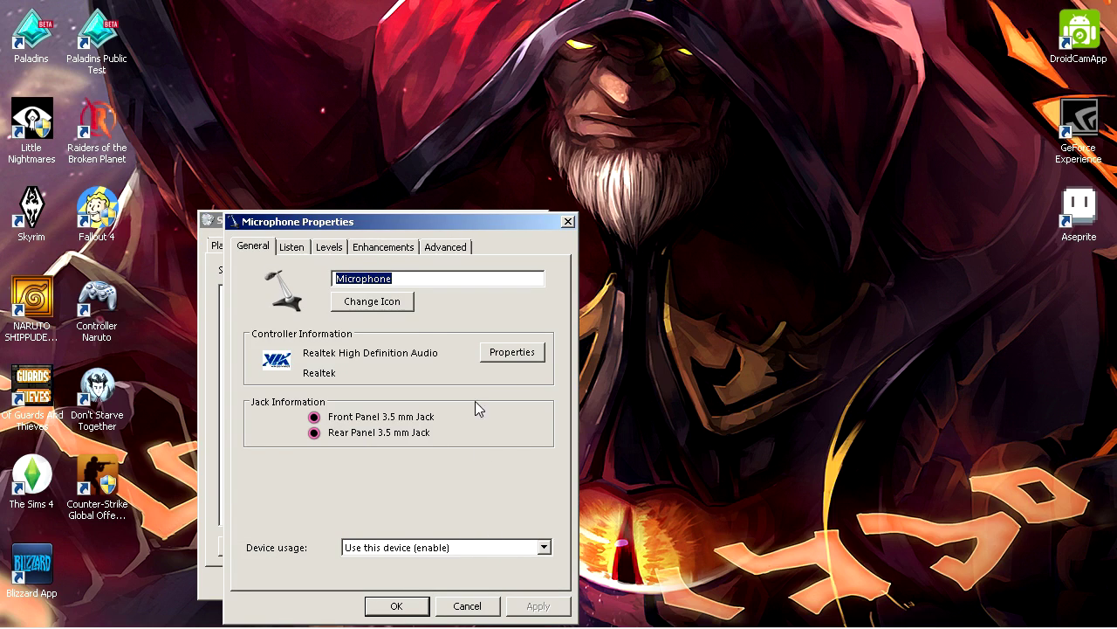
pyautogui.click(292, 247)
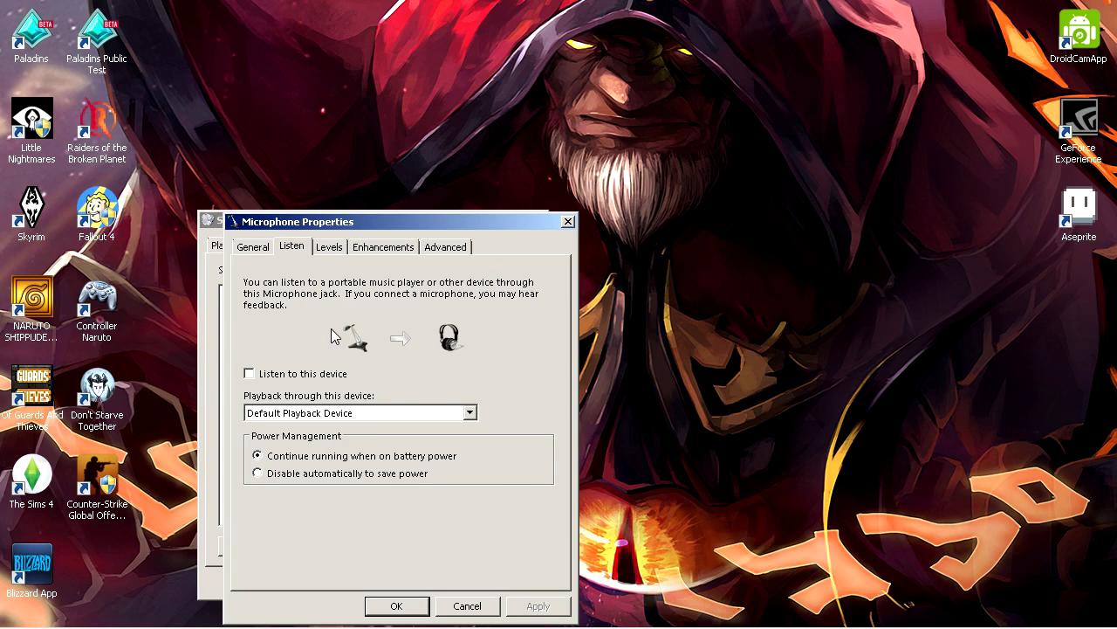
# - Check the Realtek microphone's level 70 and +20.0 dB boost, then view its Enhancements page
pyautogui.click(342, 252)
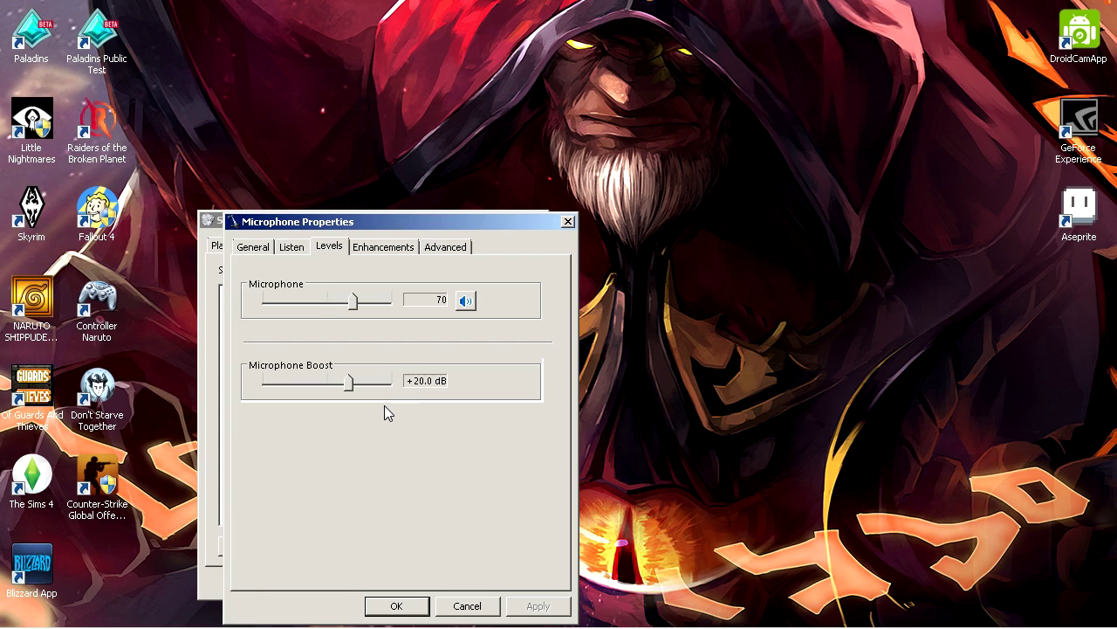
pyautogui.click(396, 248)
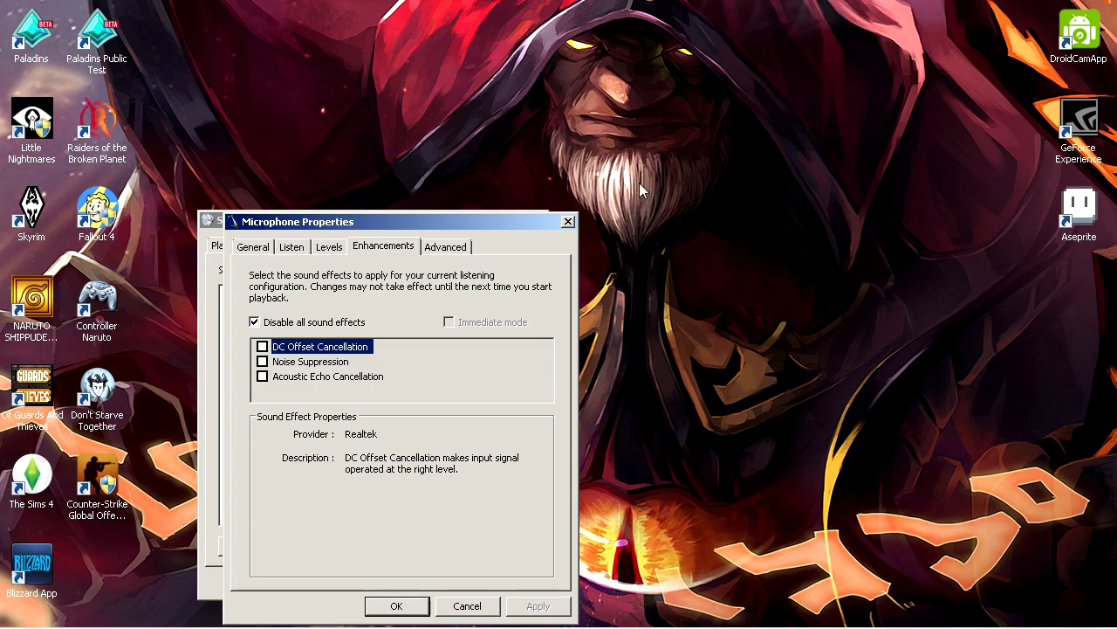
# - Move the Realtek microphone properties aside, return to Levels, and confirm them with OK
pyautogui.moveTo(389, 223); pyautogui.dragTo(740, 173)
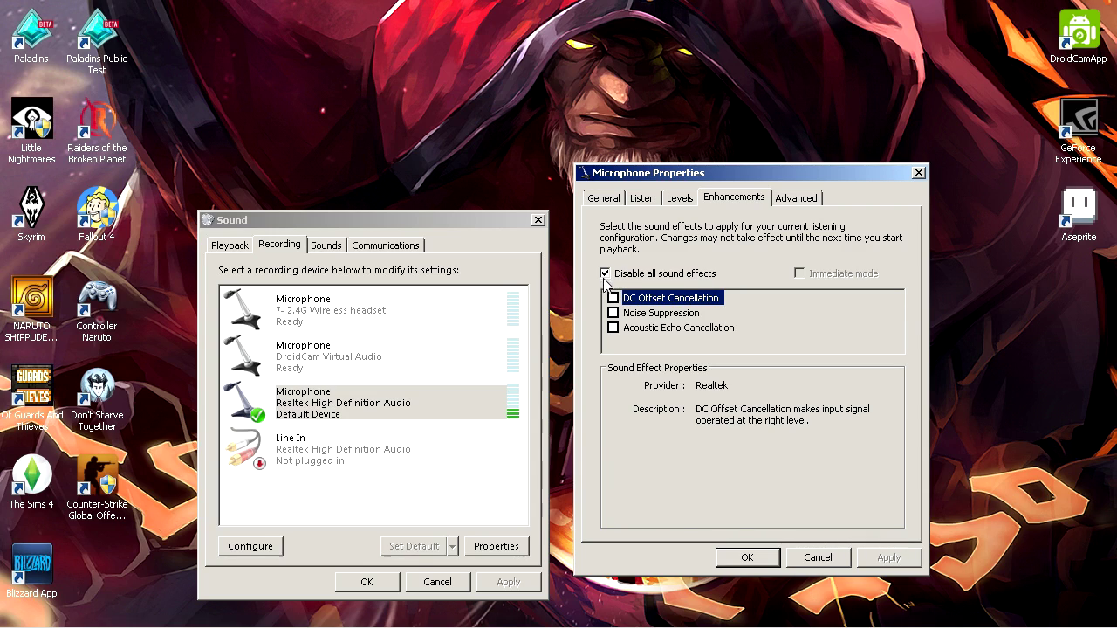
pyautogui.click(687, 204)
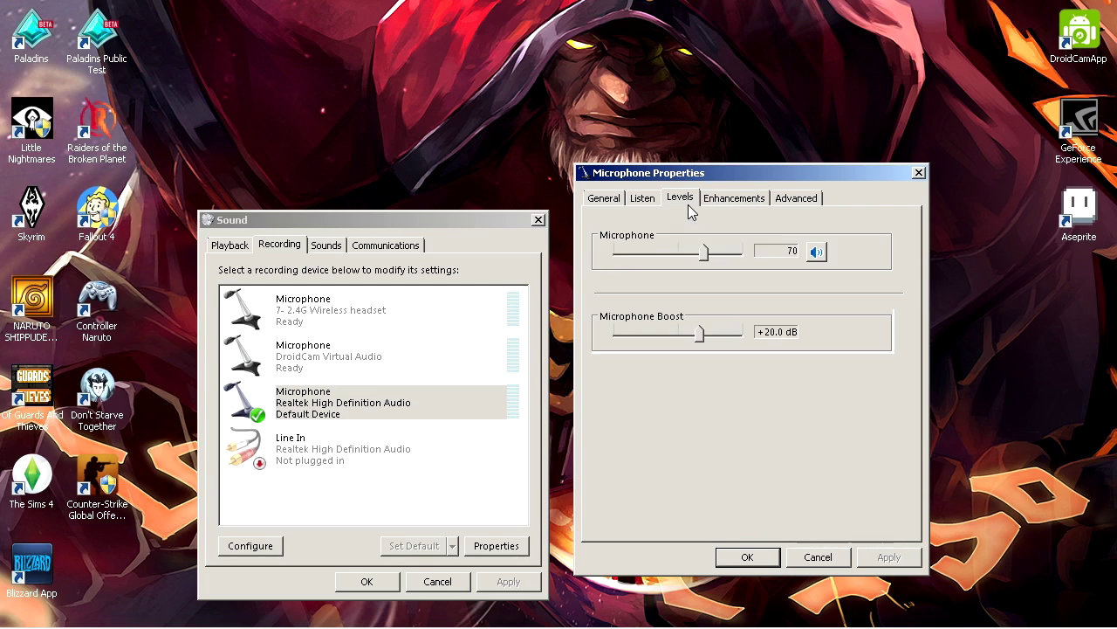
pyautogui.click(749, 558)
pyautogui.rightClick(860, 321)
pyautogui.click(559, 245)
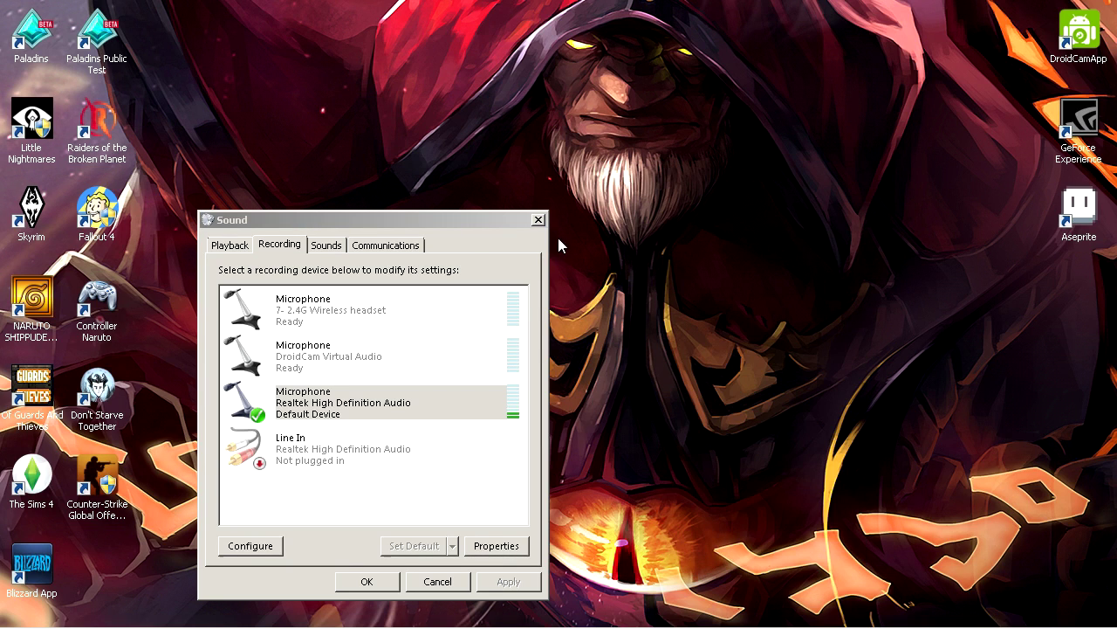
# - Open the OBS Mic/Aux Filters window and toggle the Noise Suppression filter off and back on
pyautogui.moveTo(511, 220); pyautogui.dragTo(981, 220)
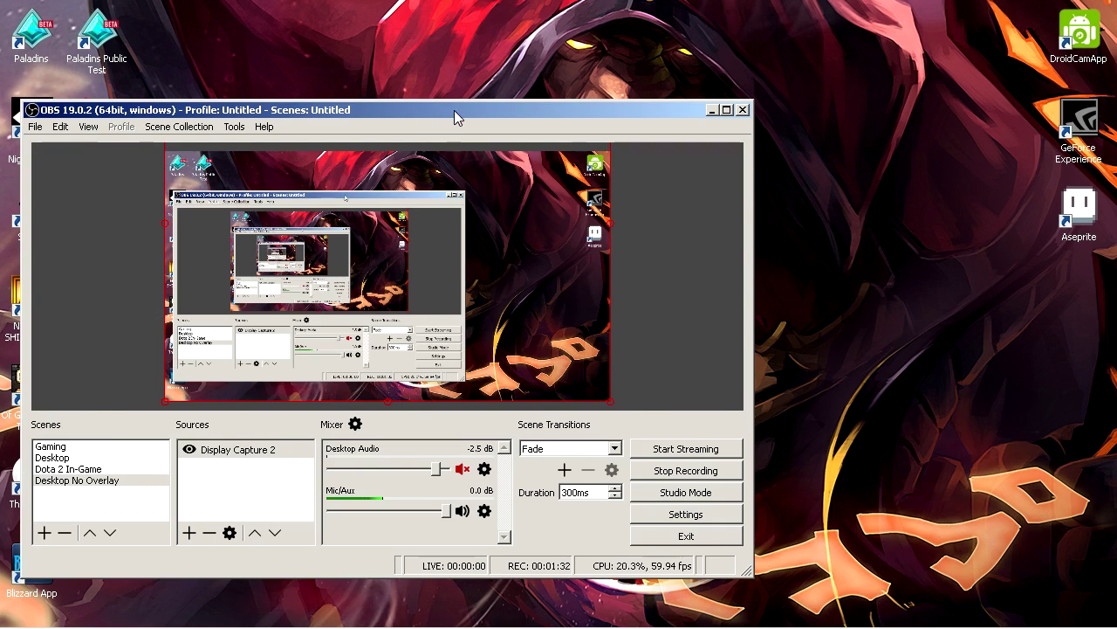
pyautogui.moveTo(454, 118); pyautogui.dragTo(505, 112)
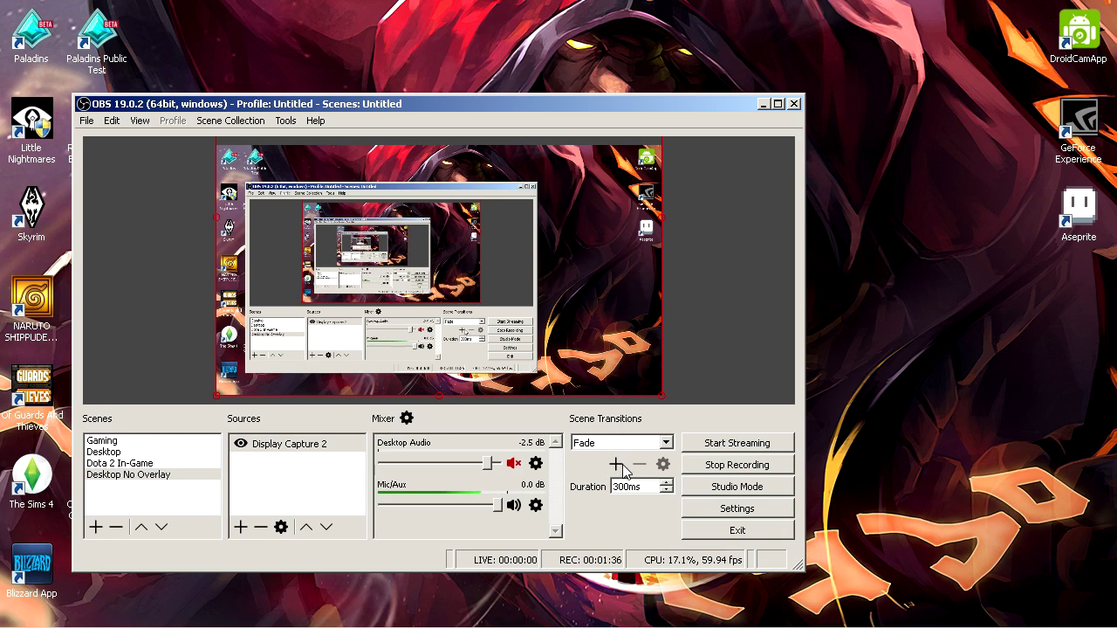
pyautogui.click(536, 507)
pyautogui.click(553, 525)
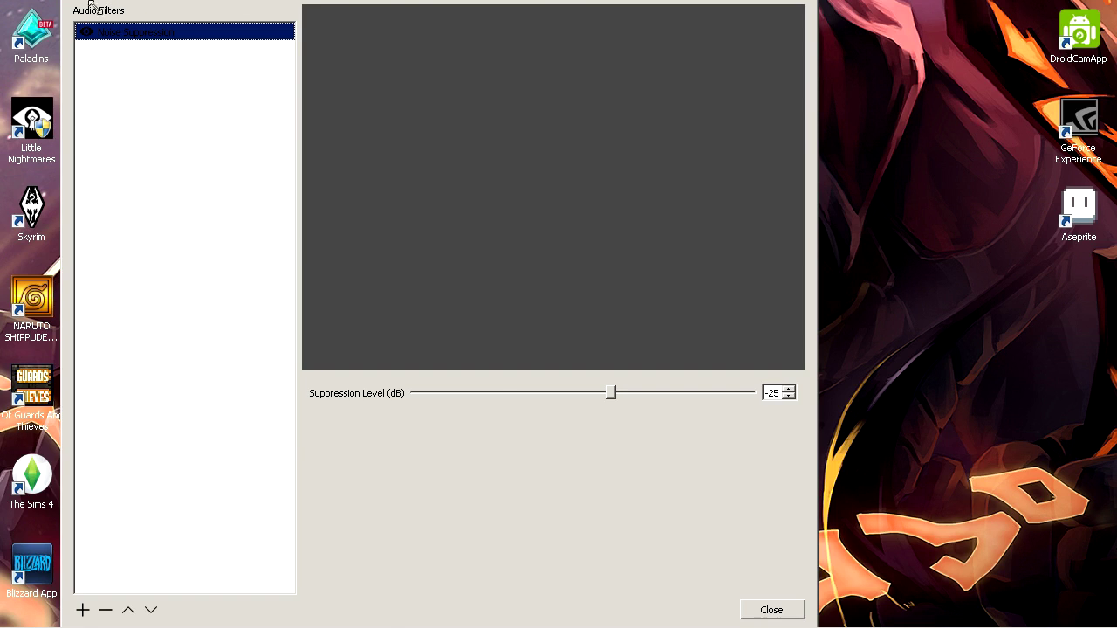
pyautogui.moveTo(246, 87); pyautogui.dragTo(534, 43)
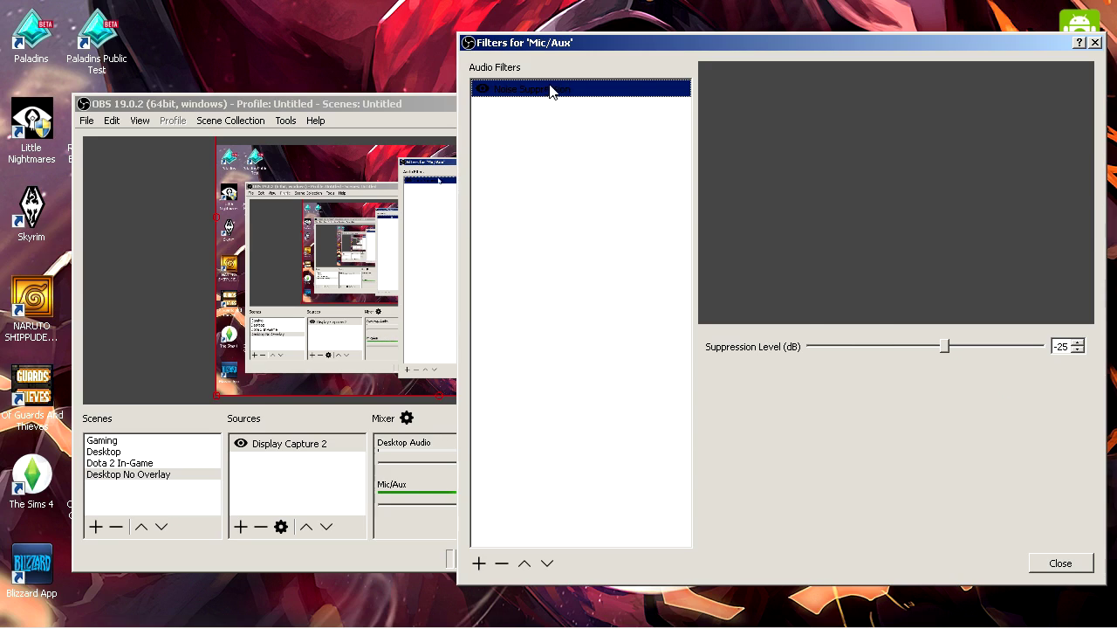
pyautogui.click(484, 91)
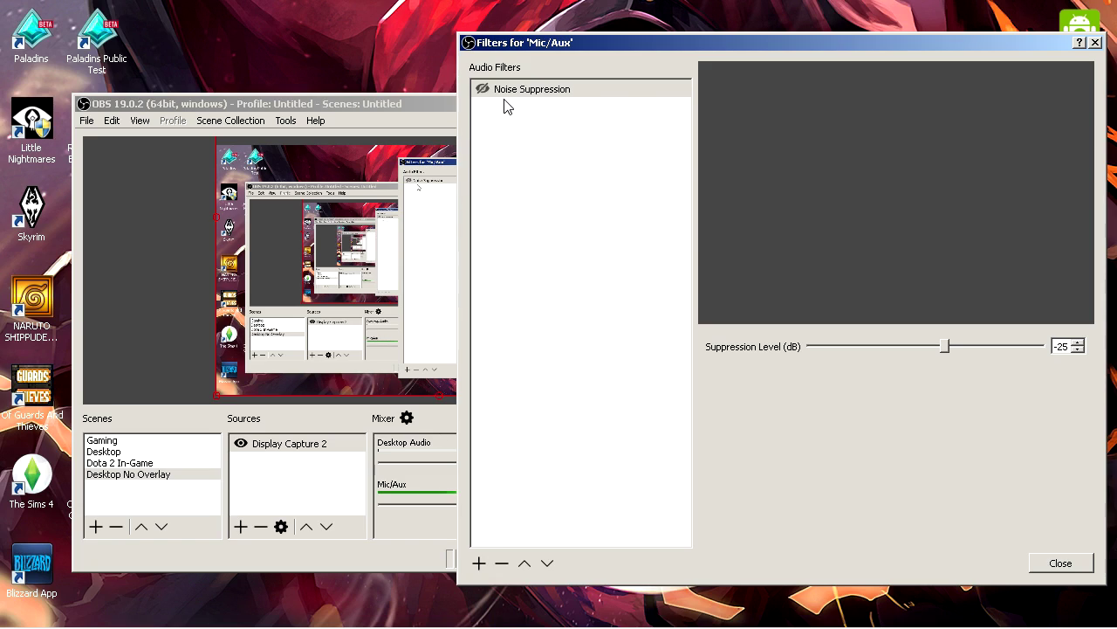
pyautogui.click(482, 90)
# - Set the Mic/Aux Noise Suppression level to -20 dB and dismiss the add-filter menu unused
pyautogui.moveTo(942, 344)
pyautogui.mouseDown()
pyautogui.moveTo(870, 344)
pyautogui.moveTo(962, 344)
pyautogui.mouseUp()
pyautogui.rightClick(567, 182)
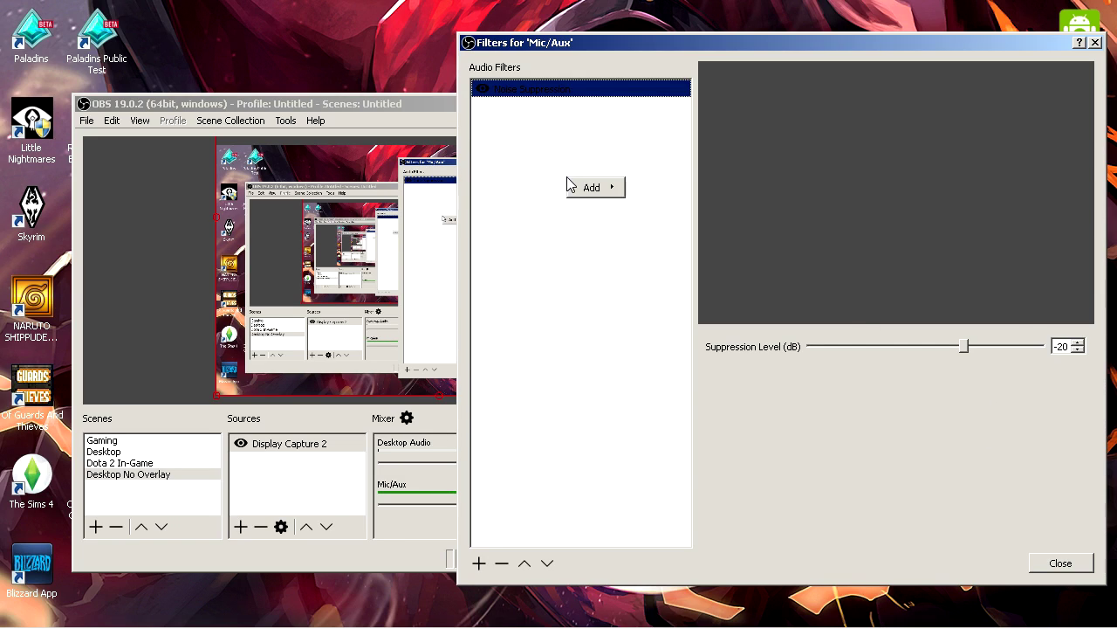
pyautogui.moveTo(618, 196)
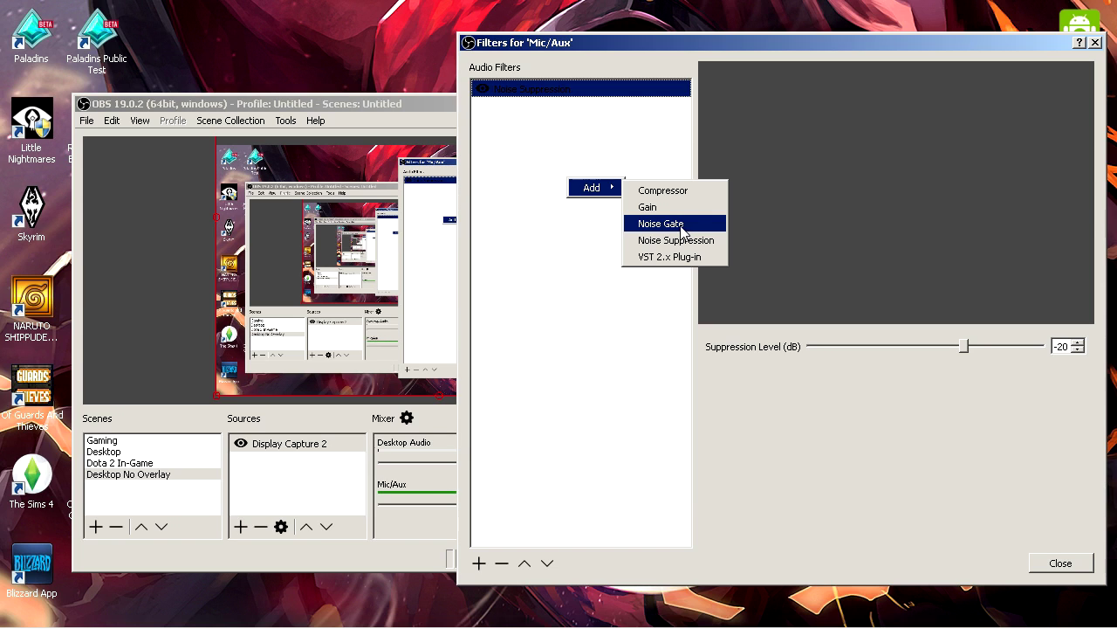
pyautogui.click(587, 377)
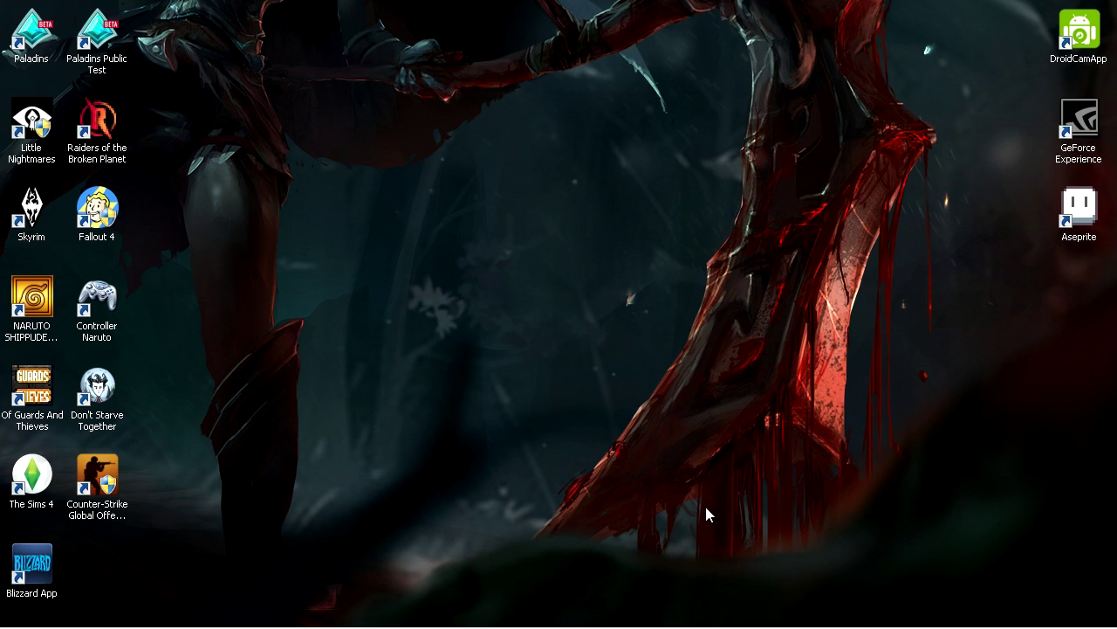
# - Open the USB Audio Device microphone's properties from the Recording devices list
pyautogui.moveTo(788, 611)
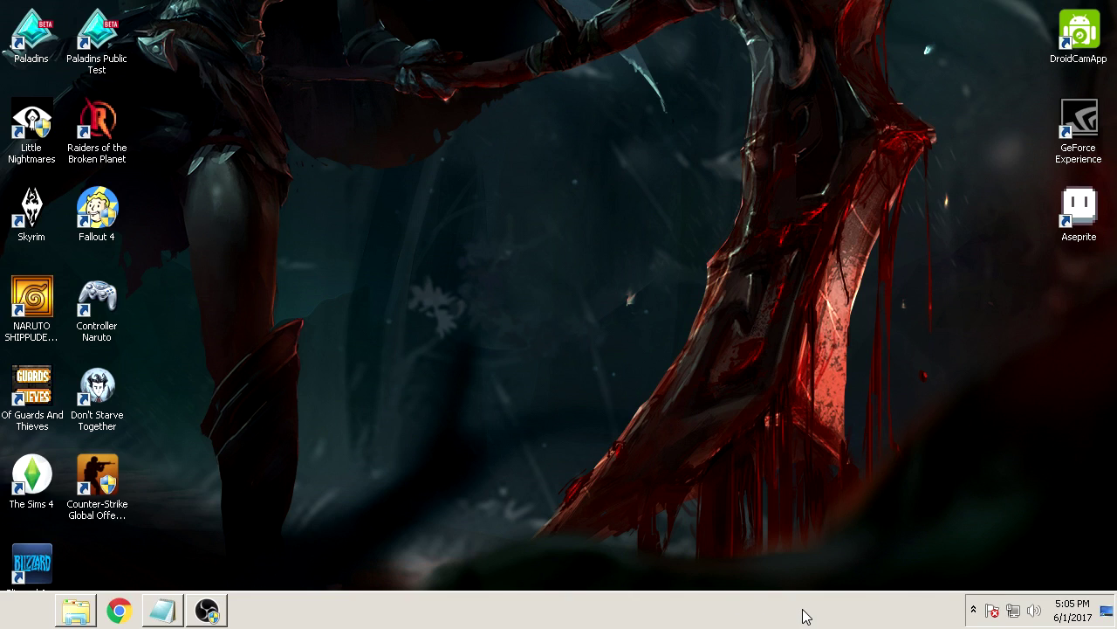
pyautogui.rightClick(1038, 615)
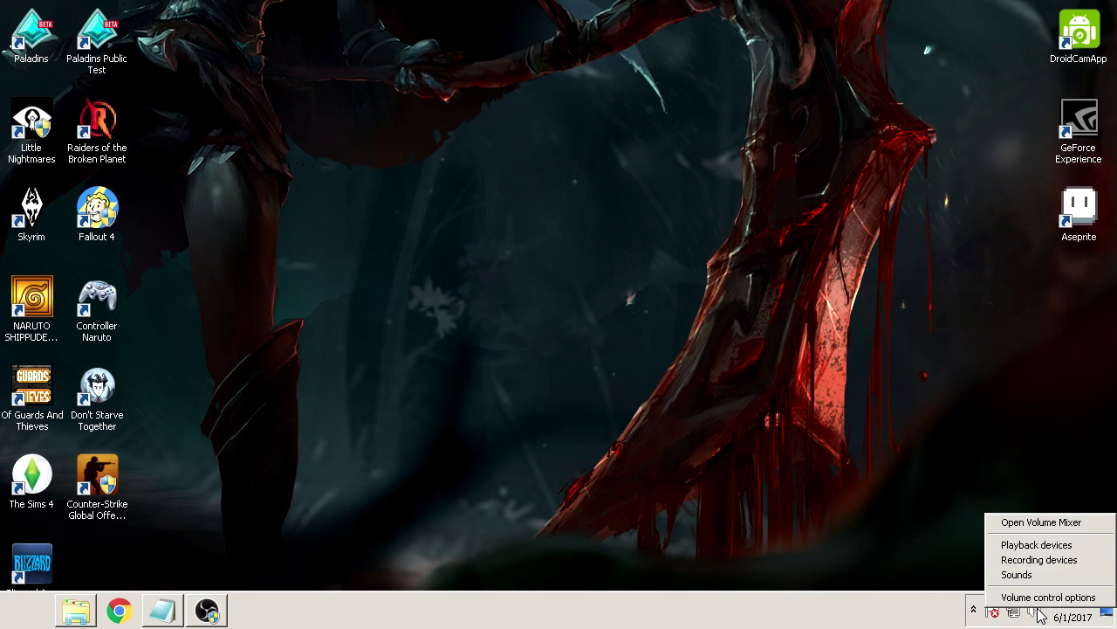
pyautogui.click(1039, 559)
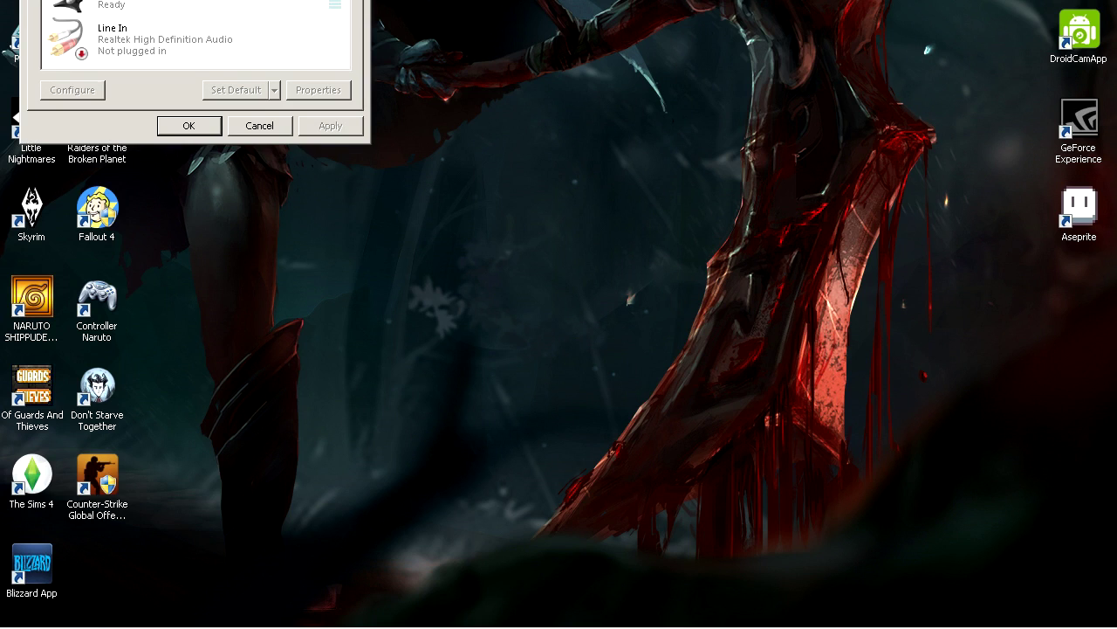
pyautogui.click(509, 284)
pyautogui.click(539, 526)
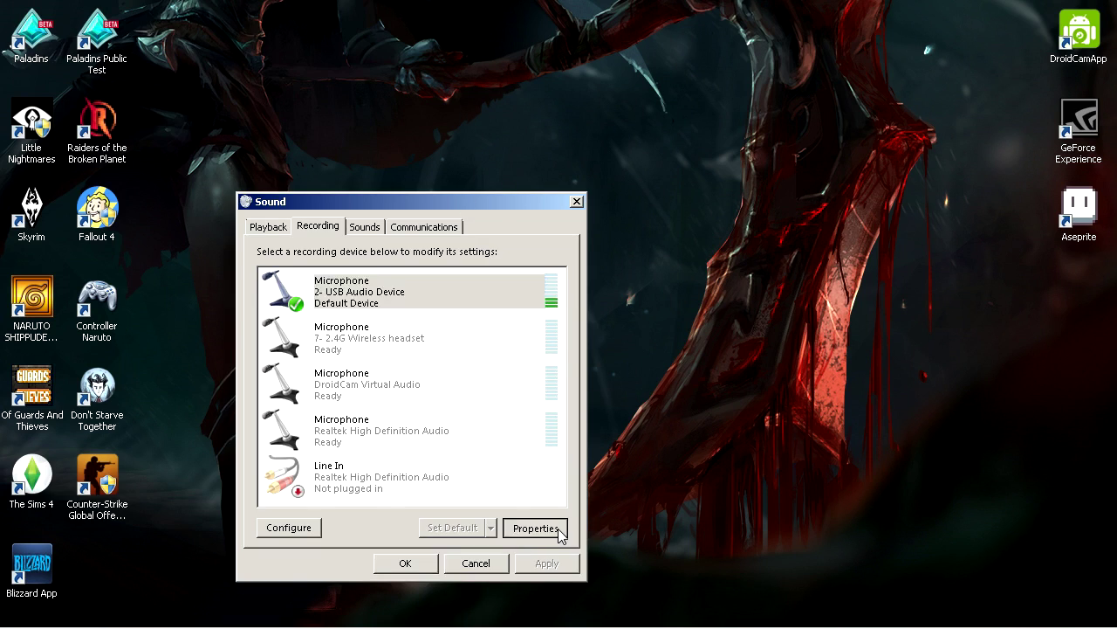
# - Confirm AGC is enabled and lower the USB microphone's input level to 13
pyautogui.moveTo(833, 212); pyautogui.dragTo(833, 211)
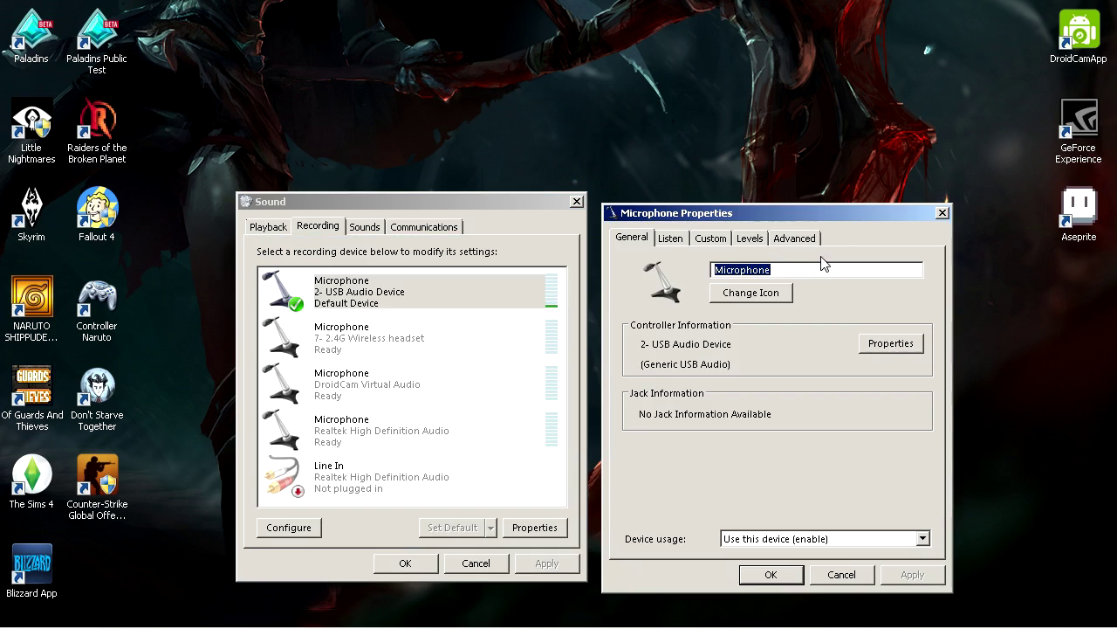
pyautogui.click(697, 239)
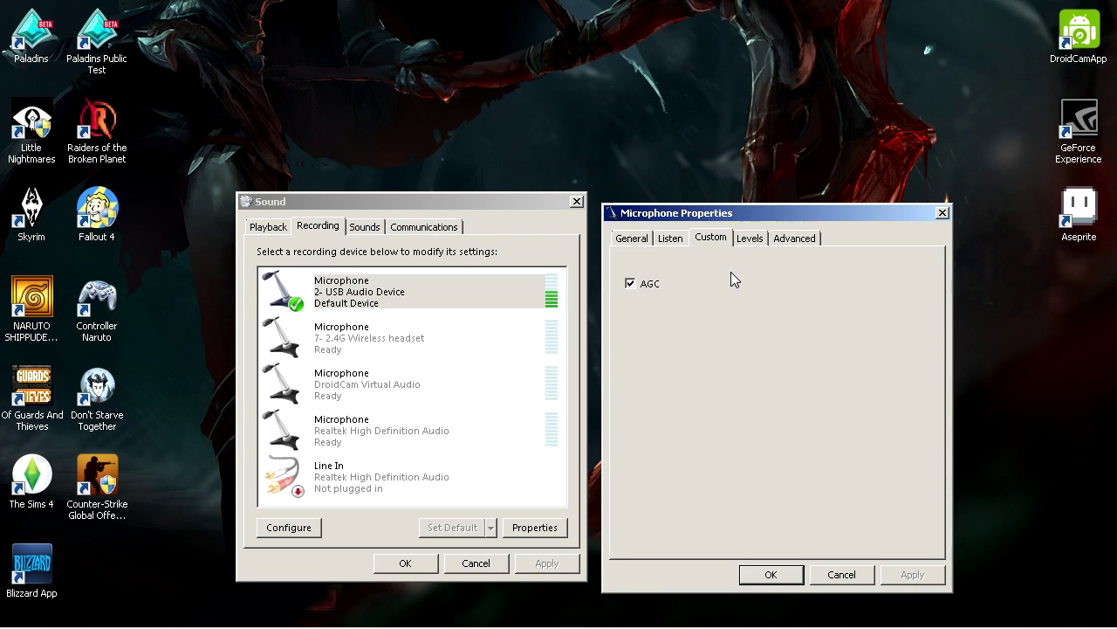
pyautogui.click(750, 239)
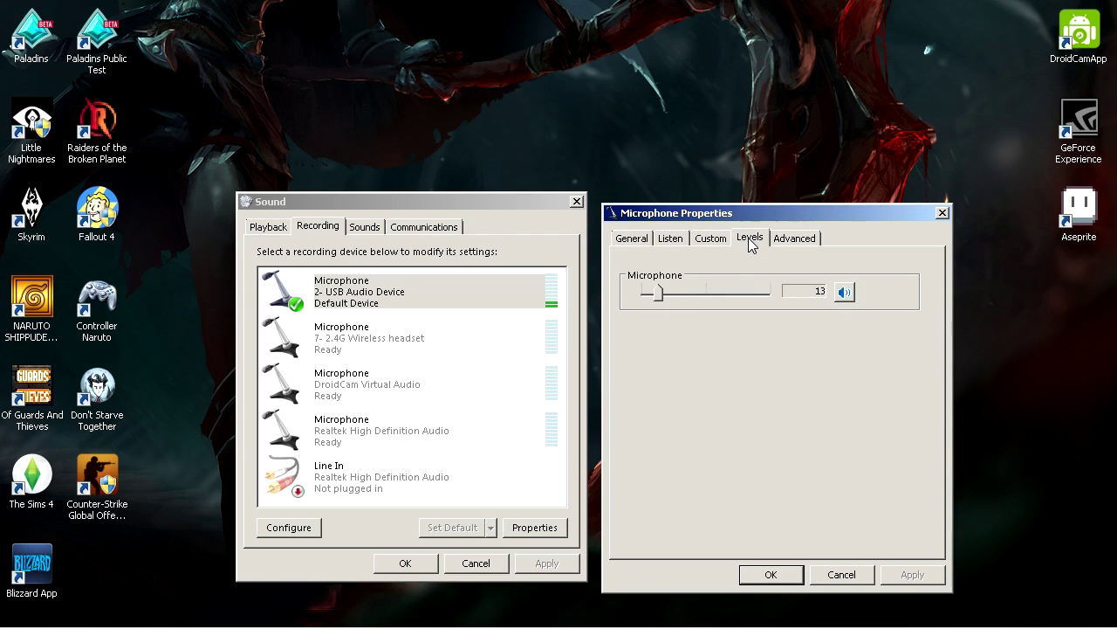
pyautogui.moveTo(682, 291); pyautogui.dragTo(659, 288)
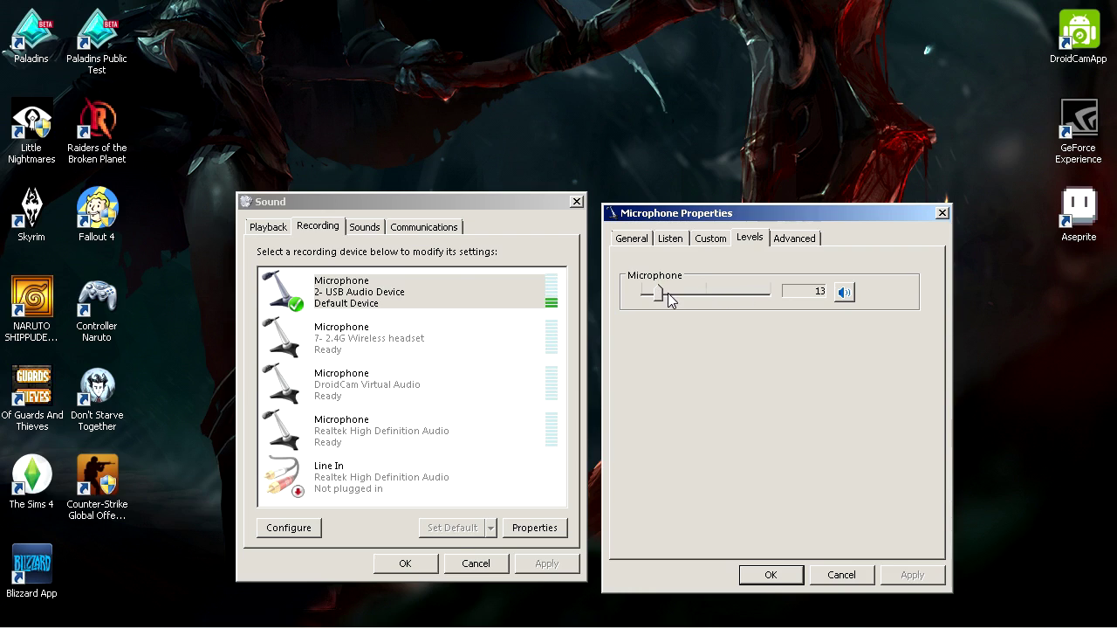